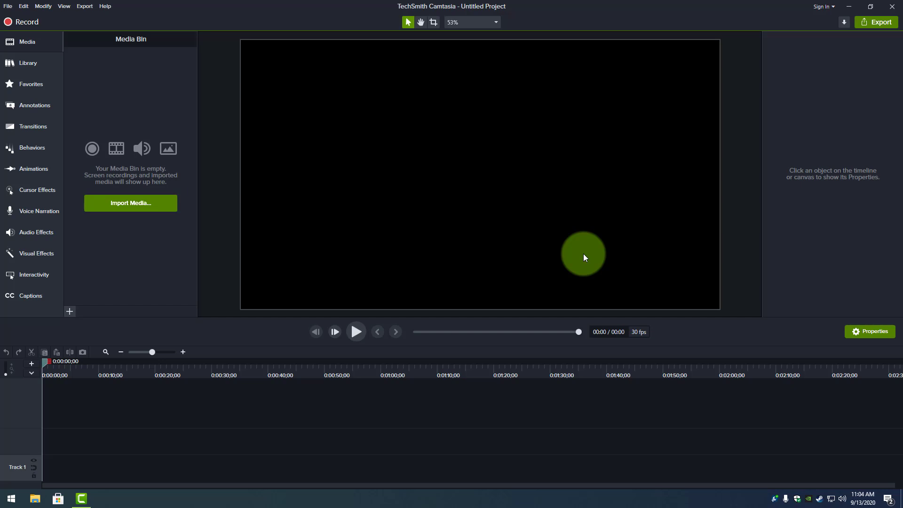
# Step: Import the screen recording Rec 09-06-20.trec and place it at the start of Track 1
pyautogui.click(148, 209)
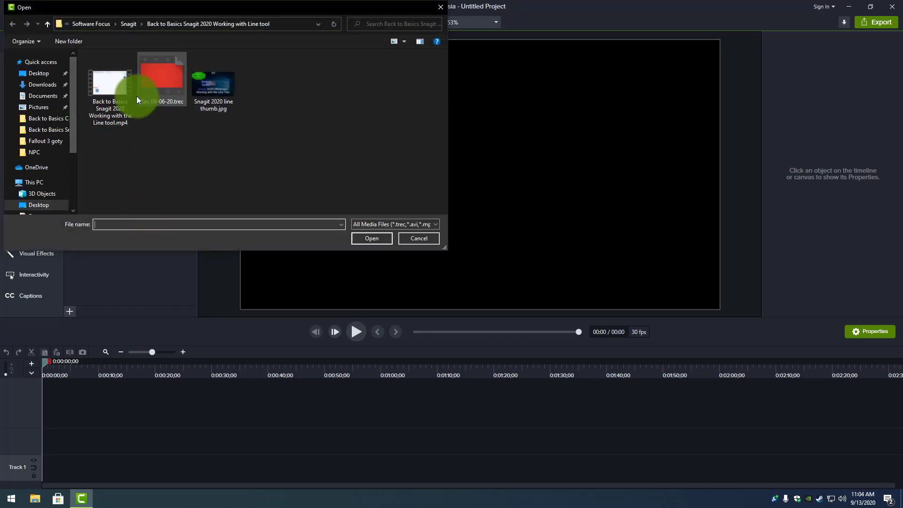
pyautogui.click(160, 82)
pyautogui.click(380, 238)
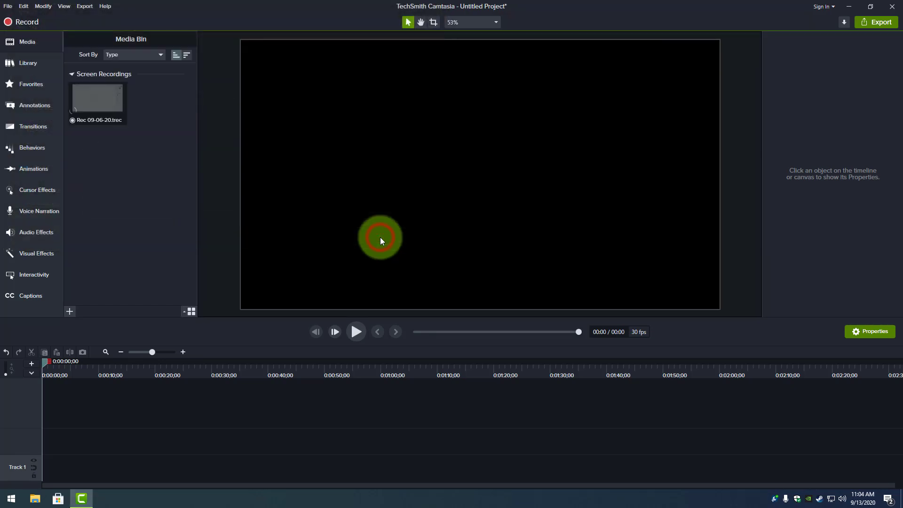
pyautogui.moveTo(94, 91); pyautogui.dragTo(54, 468)
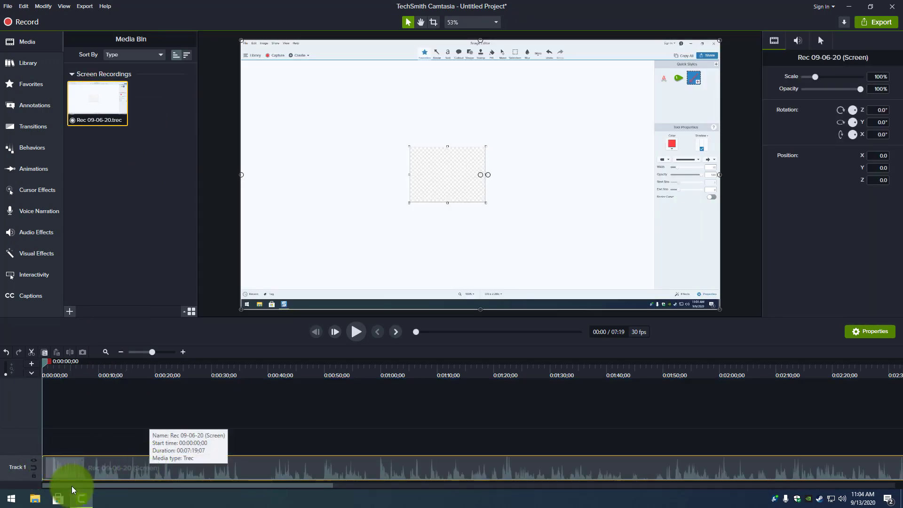
# Step: Silence the audio of the Rec 09-06-20 clip on Track 1 and deselect the clip
pyautogui.rightClick(81, 469)
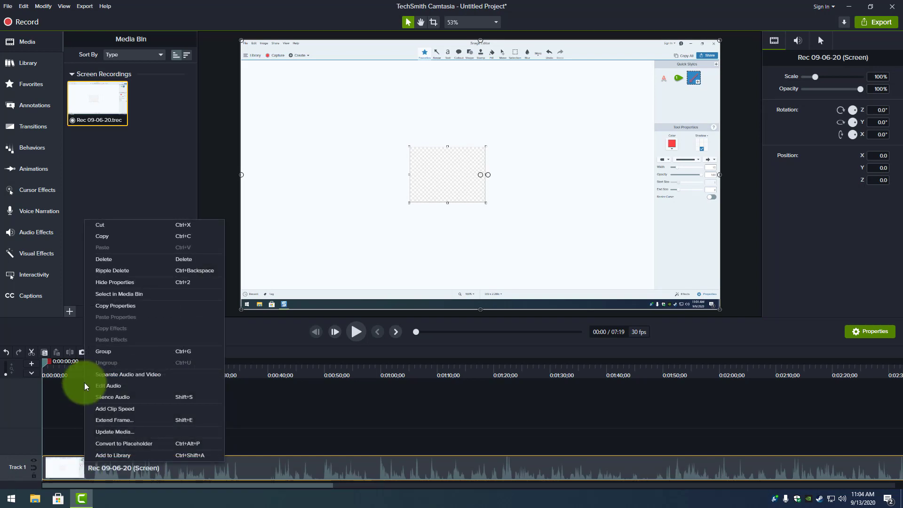
pyautogui.click(140, 395)
pyautogui.click(161, 441)
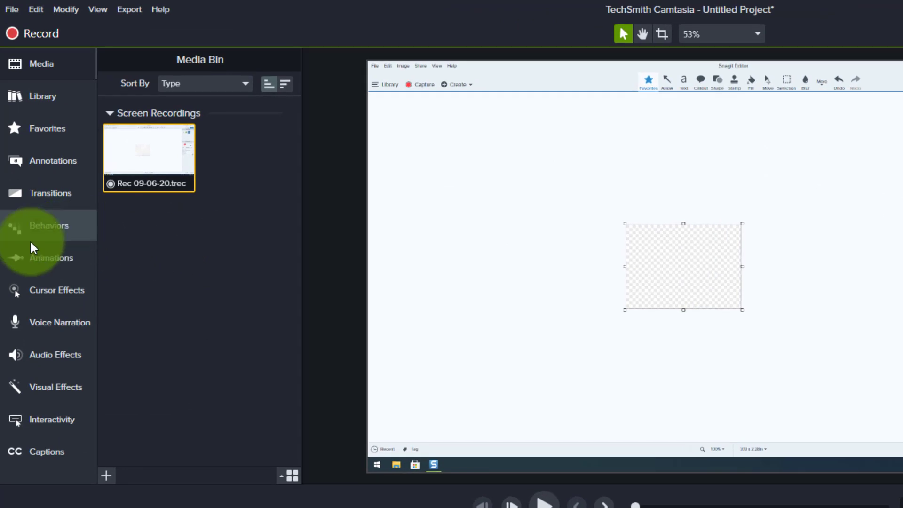
# Step: Try to apply the Smart Focus animation to the recording on Track 1 and agree to change the editing dimensions
pyautogui.click(25, 262)
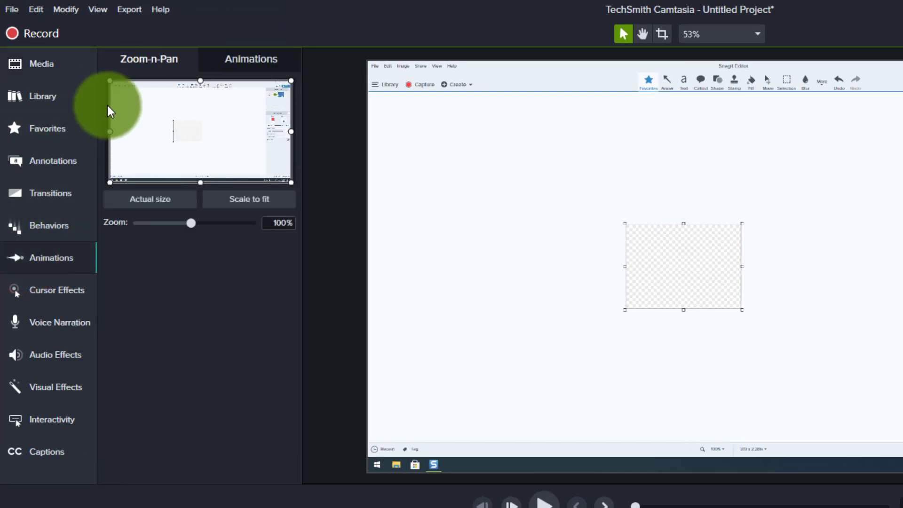
pyautogui.click(257, 54)
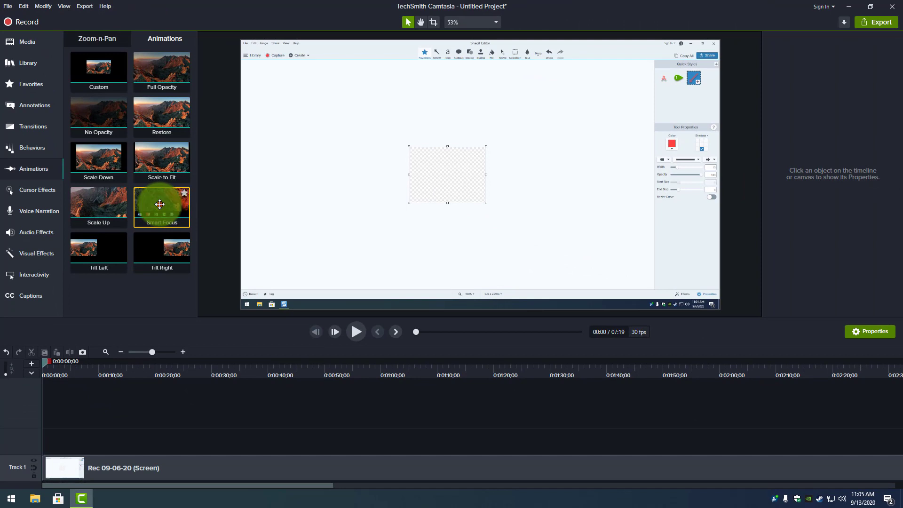
pyautogui.moveTo(238, 303); pyautogui.dragTo(238, 473)
pyautogui.moveTo(161, 317); pyautogui.dragTo(161, 467)
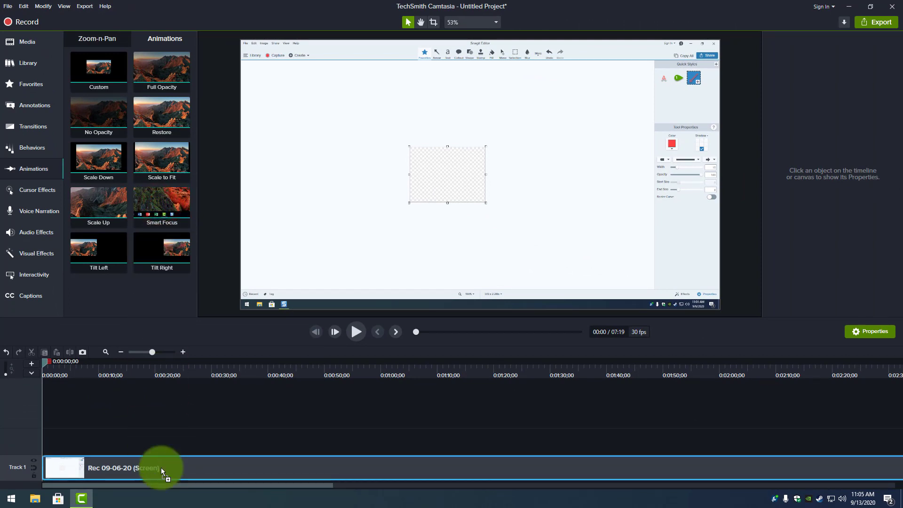
pyautogui.moveTo(161, 468); pyautogui.dragTo(161, 467)
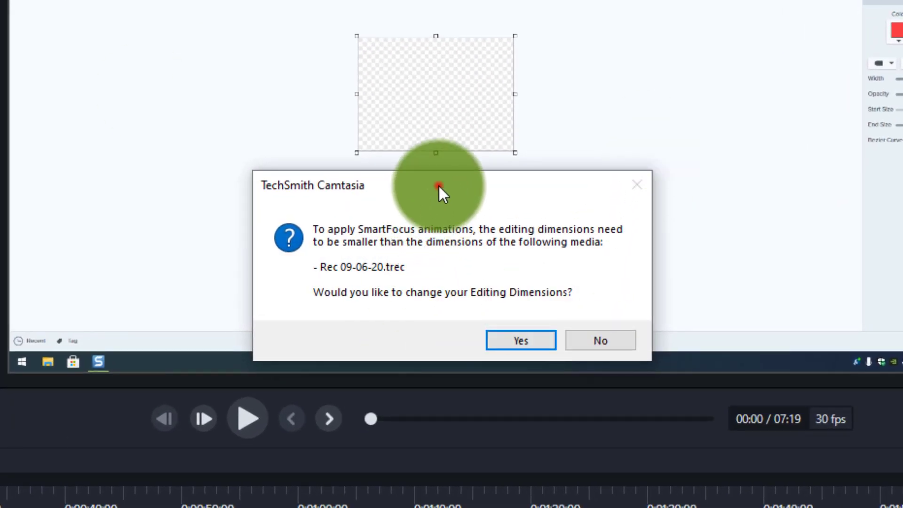
pyautogui.moveTo(438, 185); pyautogui.dragTo(453, 80)
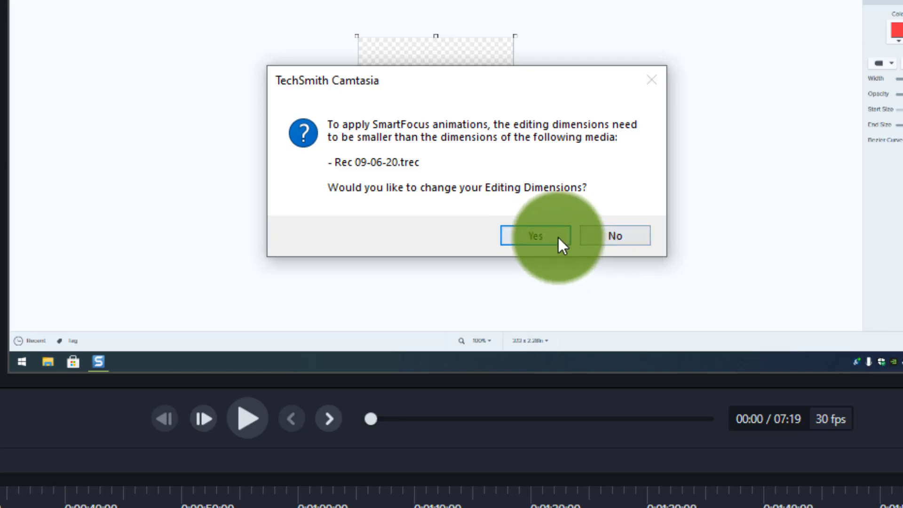
pyautogui.click(545, 238)
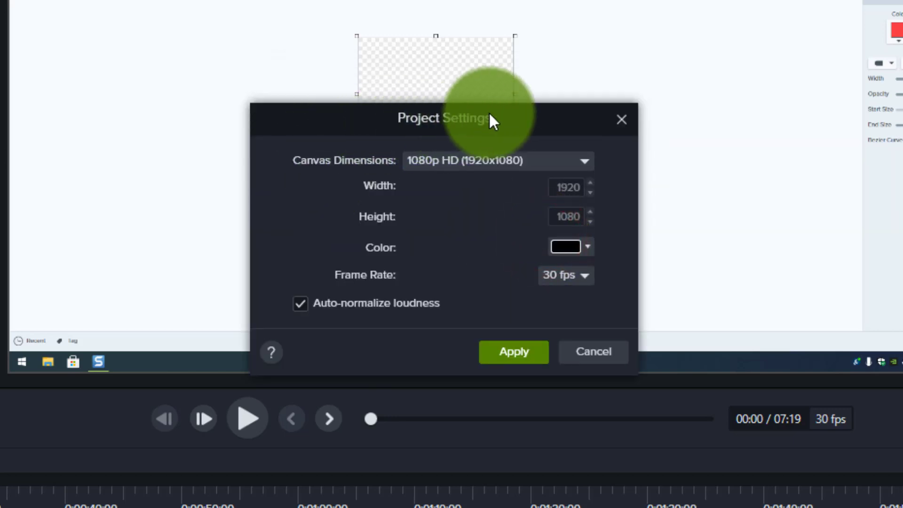
# Step: Set the canvas dimensions to 720p HD (1280x720) and apply Smart Focus to the recording on Track 1
pyautogui.moveTo(526, 118); pyautogui.dragTo(508, 66)
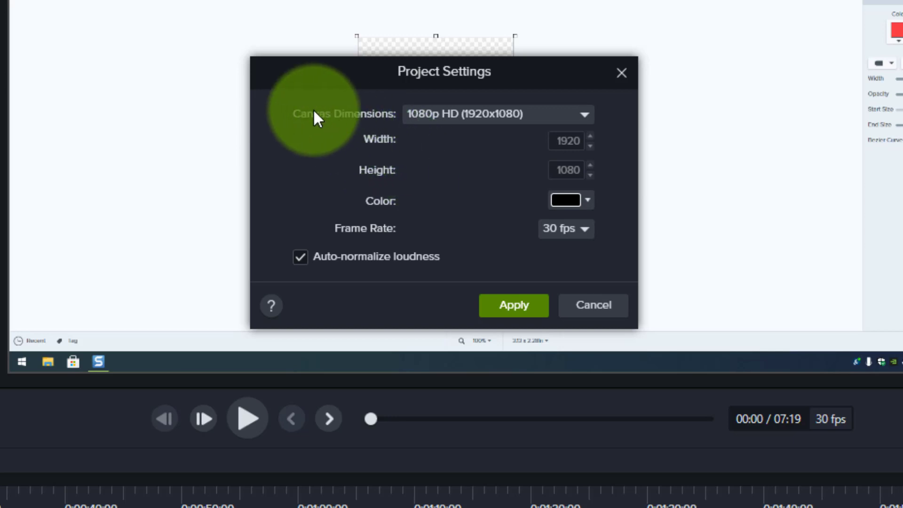
pyautogui.click(485, 117)
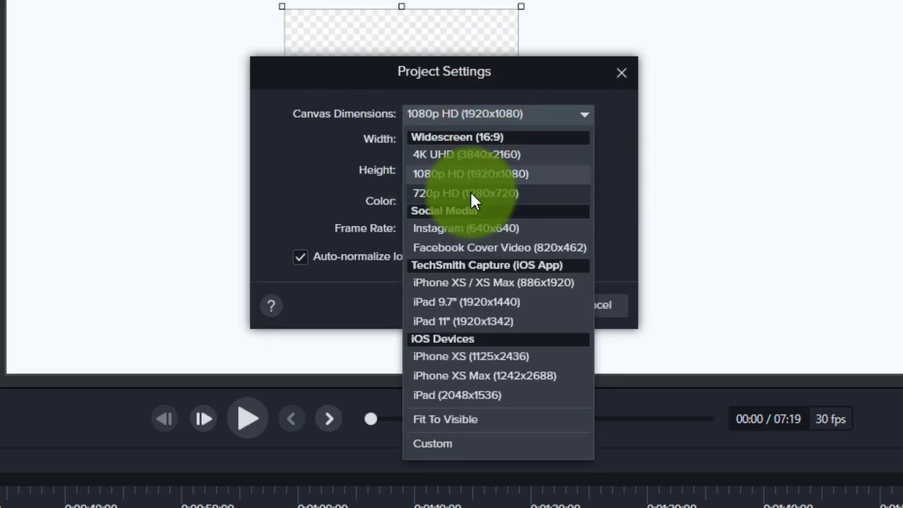
pyautogui.click(470, 193)
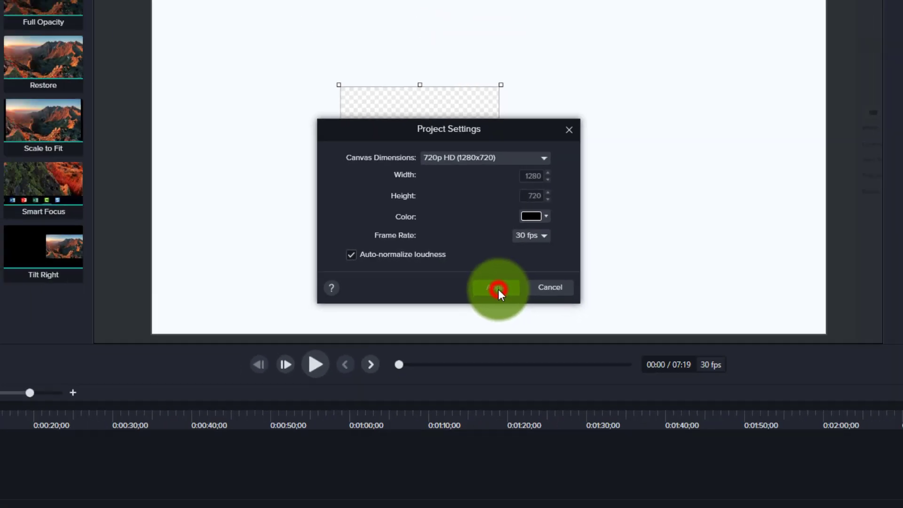
pyautogui.click(513, 306)
pyautogui.click(487, 282)
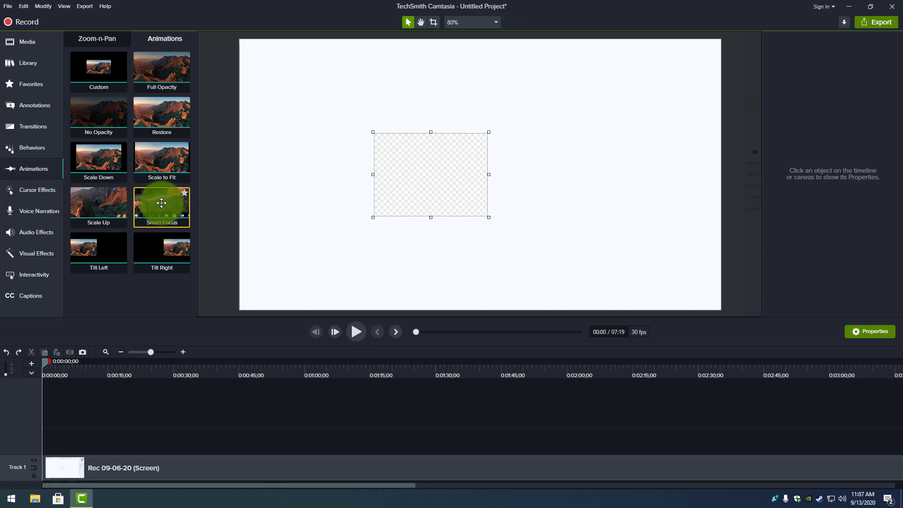
pyautogui.moveTo(161, 203); pyautogui.dragTo(187, 465)
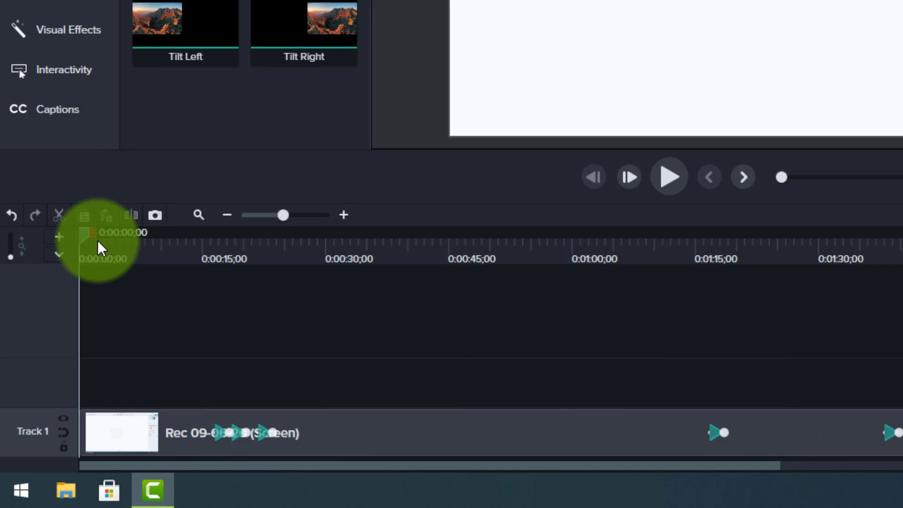
# Step: Play back the first group of Smart Focus animations from about 0:16 to 0:25, pausing to check each zoom
pyautogui.moveTo(83, 234); pyautogui.dragTo(210, 250)
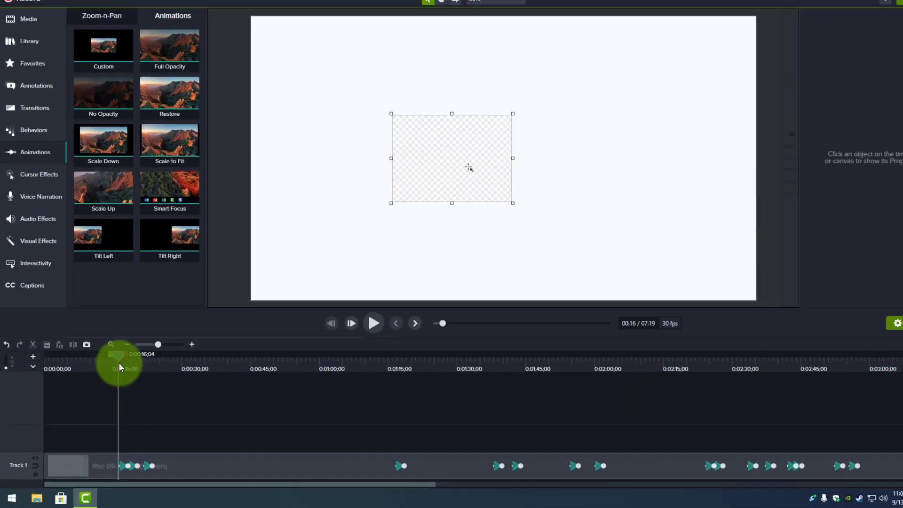
pyautogui.press('space')
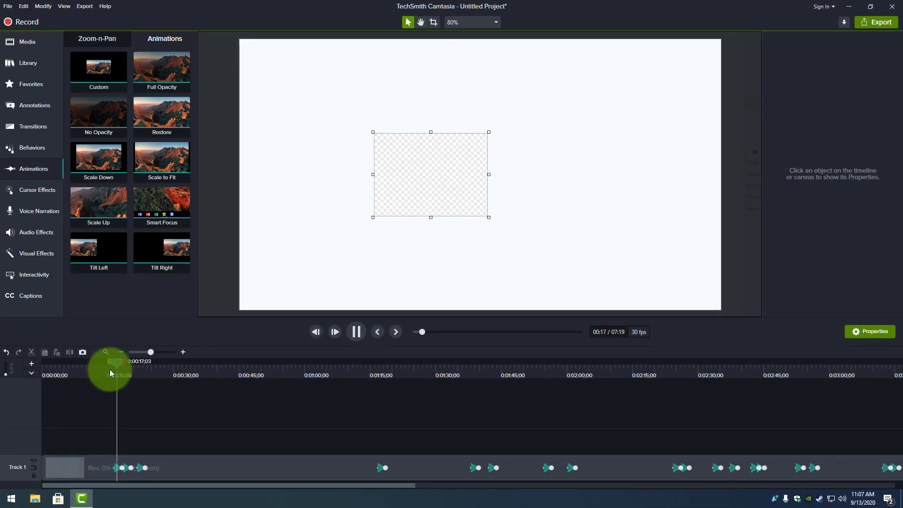
pyautogui.press('space')
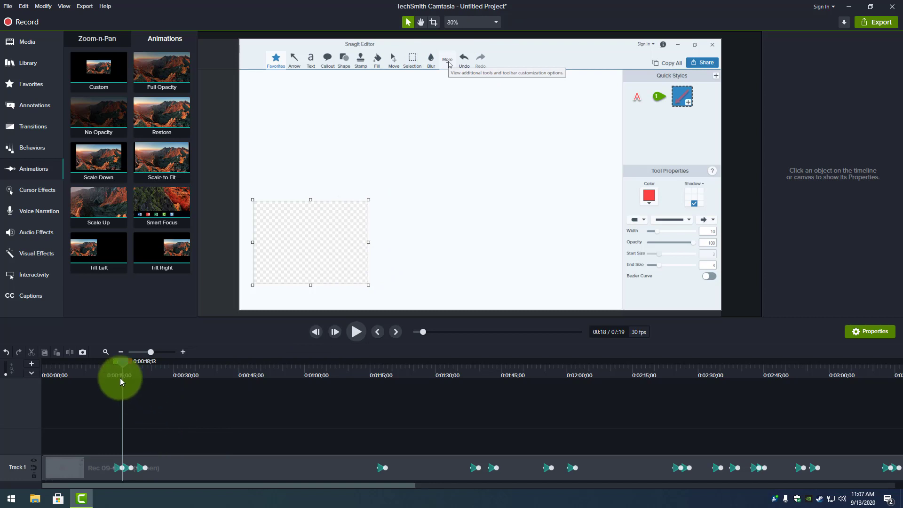
pyautogui.press('space')
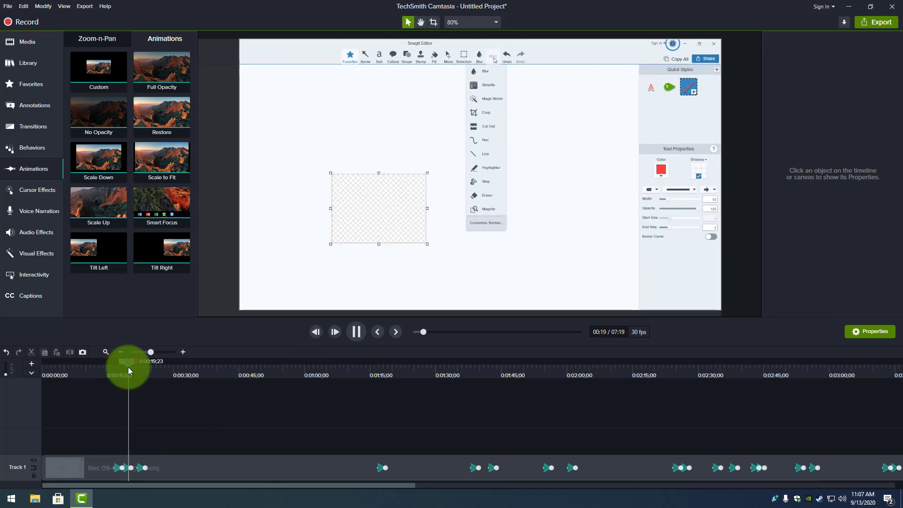
pyautogui.press('space')
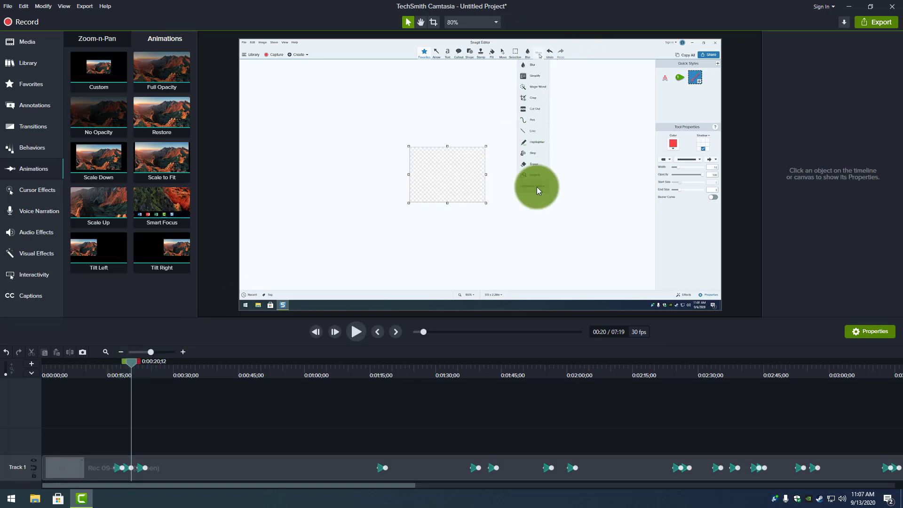
pyautogui.press('space')
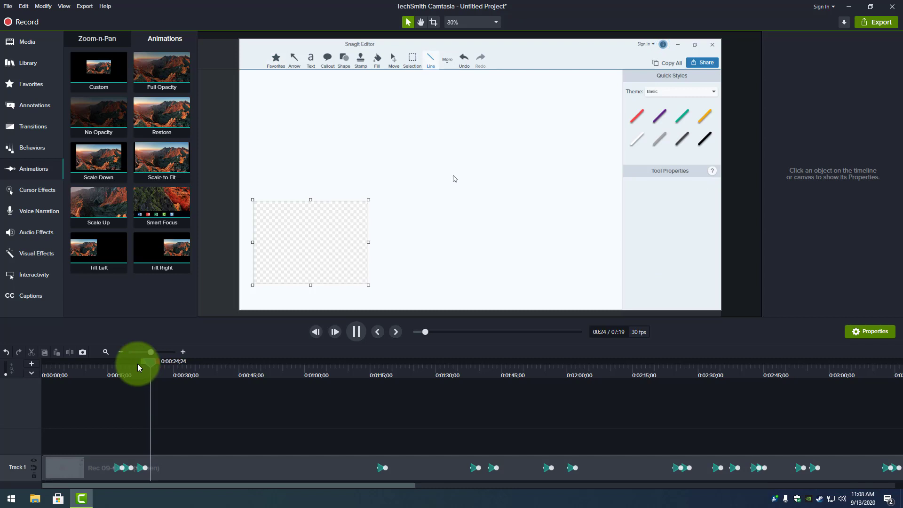
pyautogui.press('space')
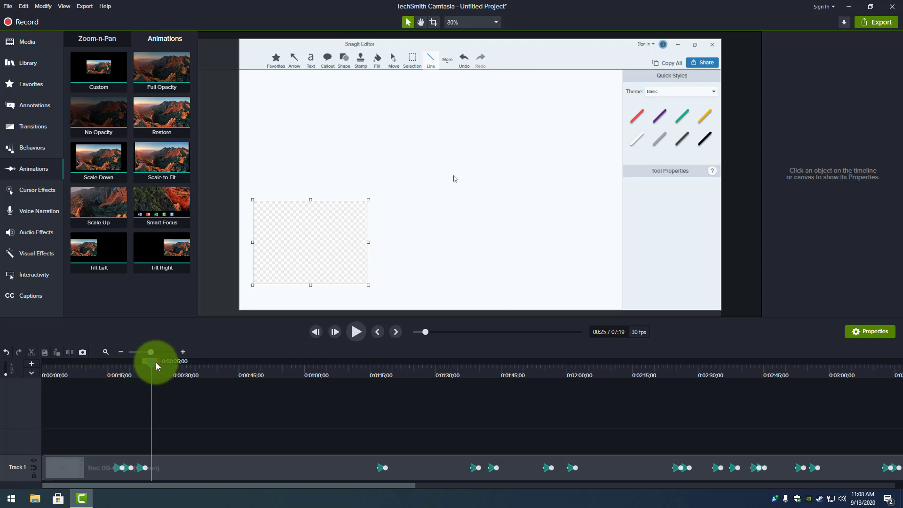
# Step: Scrub the playhead from 0:25 to about 1:44 to examine the following Smart Focus animations
pyautogui.moveTo(154, 362); pyautogui.dragTo(373, 343)
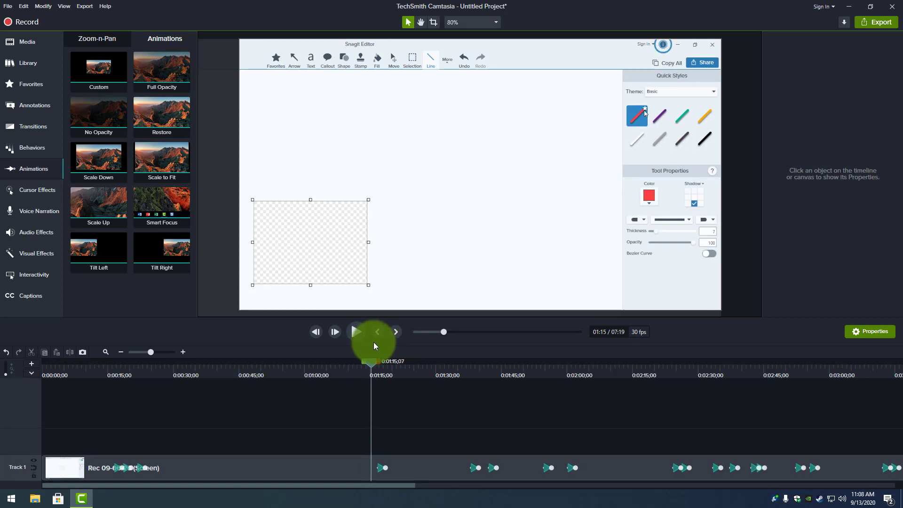
pyautogui.moveTo(374, 342); pyautogui.dragTo(390, 340)
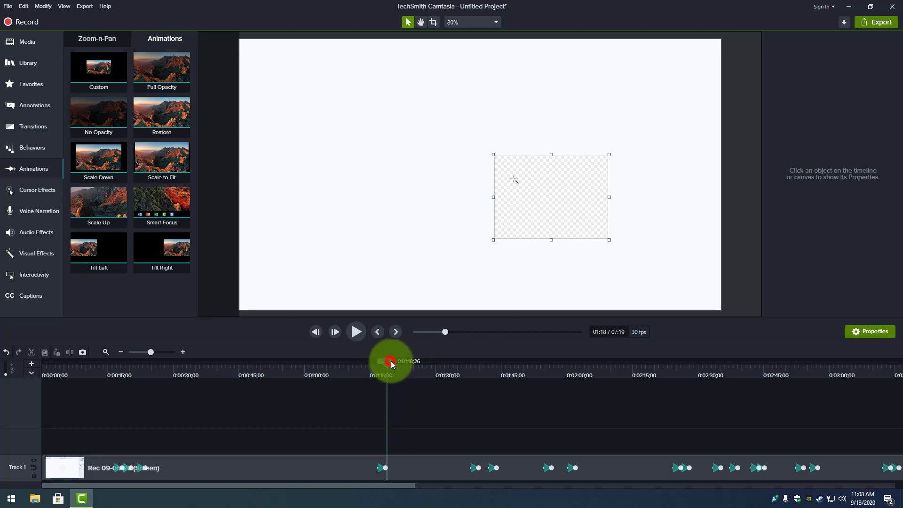
pyautogui.moveTo(391, 362); pyautogui.dragTo(501, 364)
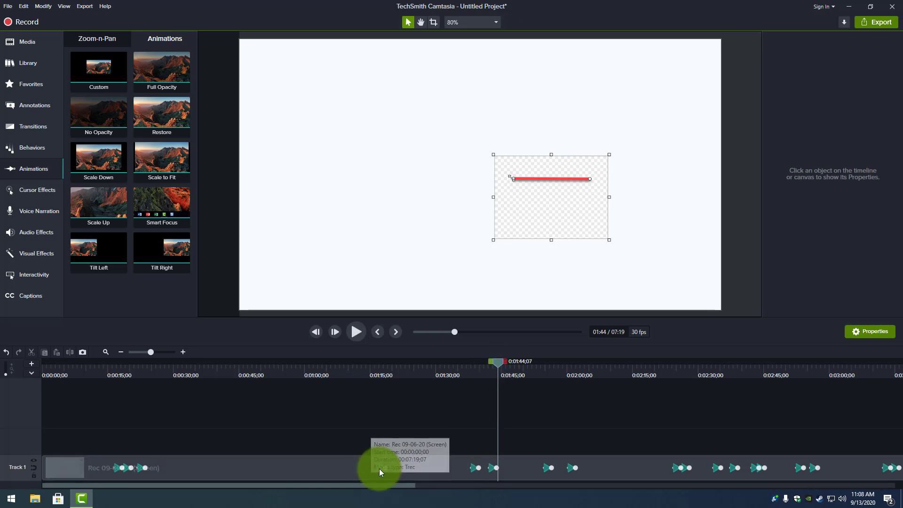
# Step: Delete the Smart Focus animation near 1:15 on the Track 1 clip
pyautogui.click(381, 469)
pyautogui.click(473, 468)
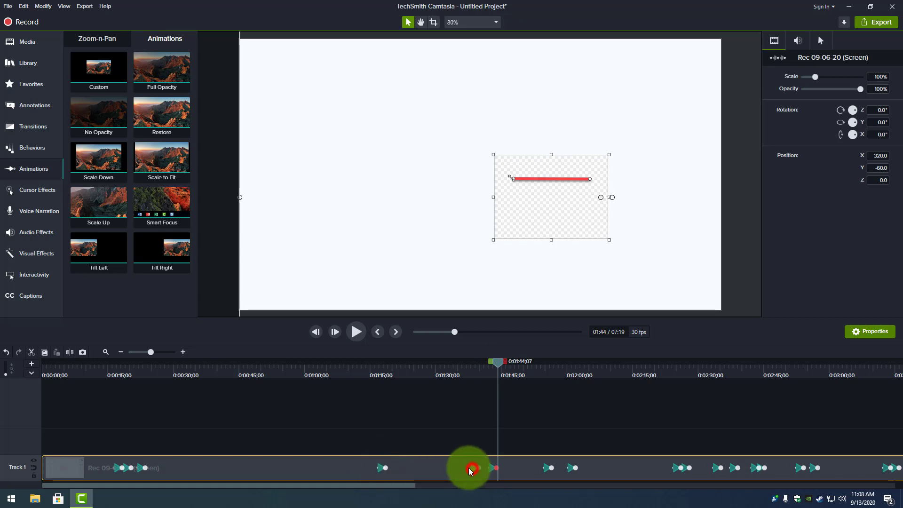
pyautogui.moveTo(495, 469); pyautogui.dragTo(382, 473)
pyautogui.press('Delete')
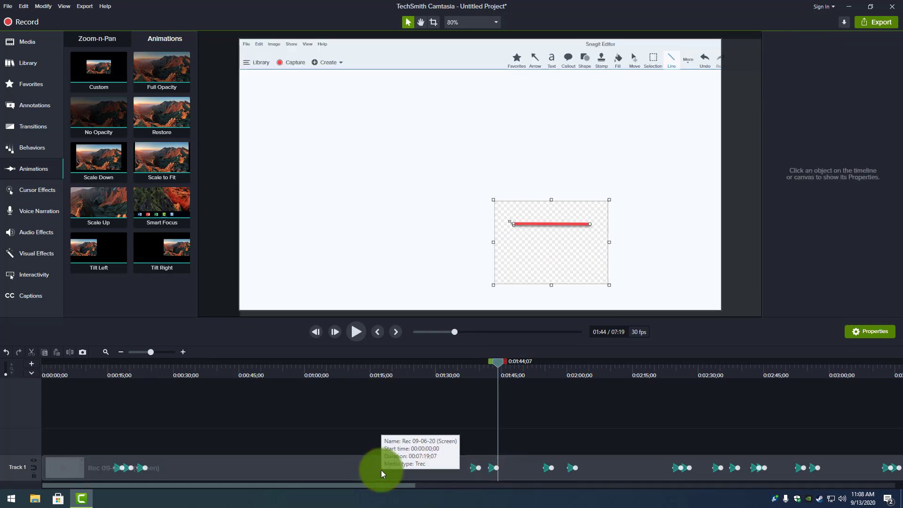
# Step: Lengthen the Smart Focus animation near 1:15 and shift it earlier so that it ends at 0:01:21;10
pyautogui.click(380, 472)
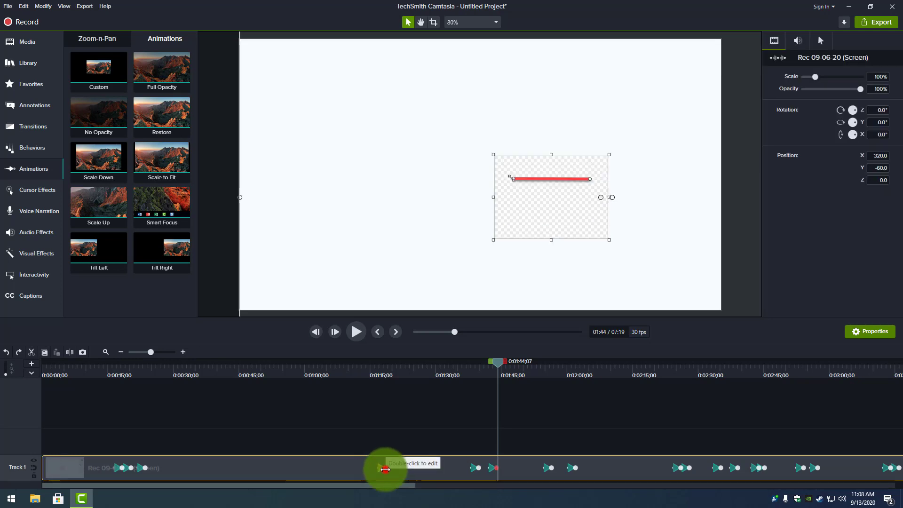
pyautogui.click(395, 470)
pyautogui.moveTo(403, 366)
pyautogui.mouseDown()
pyautogui.moveTo(387, 360)
pyautogui.moveTo(398, 363)
pyautogui.mouseUp()
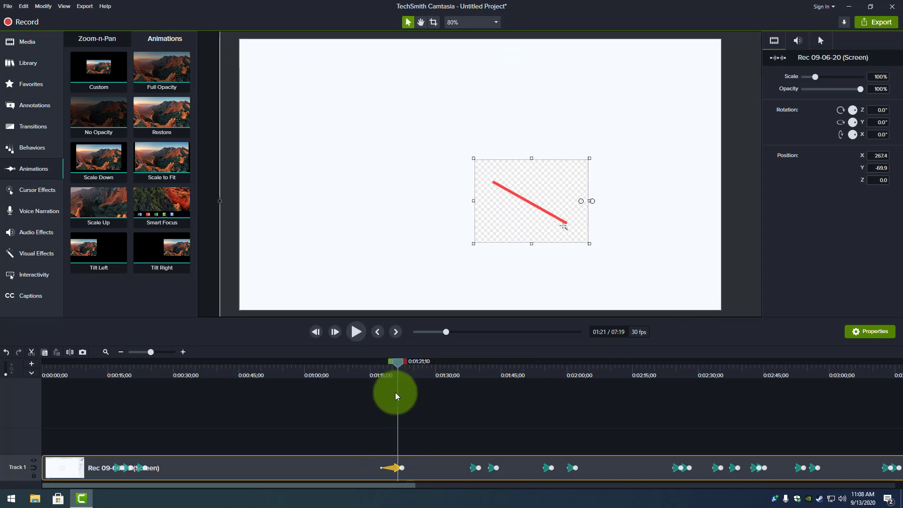
pyautogui.moveTo(394, 470); pyautogui.dragTo(390, 470)
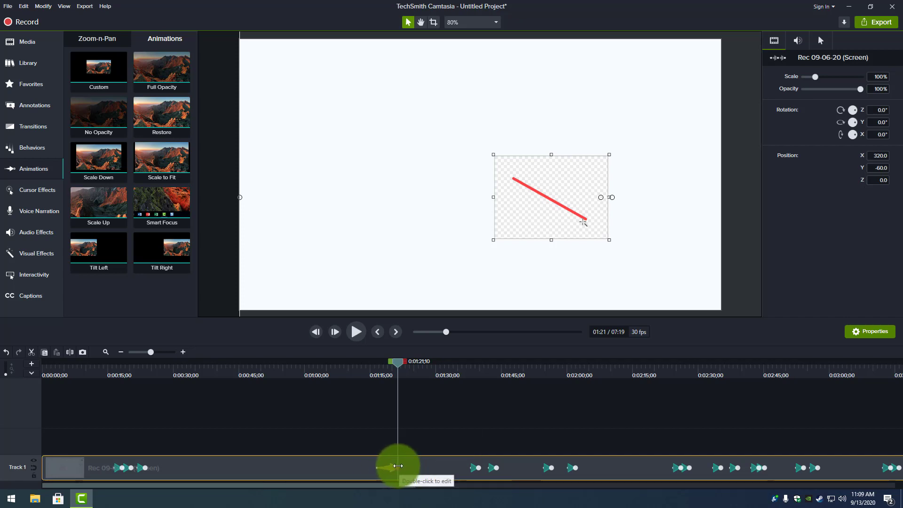
# Step: Select the end point of the lengthened animation, with the playhead placed exactly on it at 0:01:21;10
pyautogui.click(398, 465)
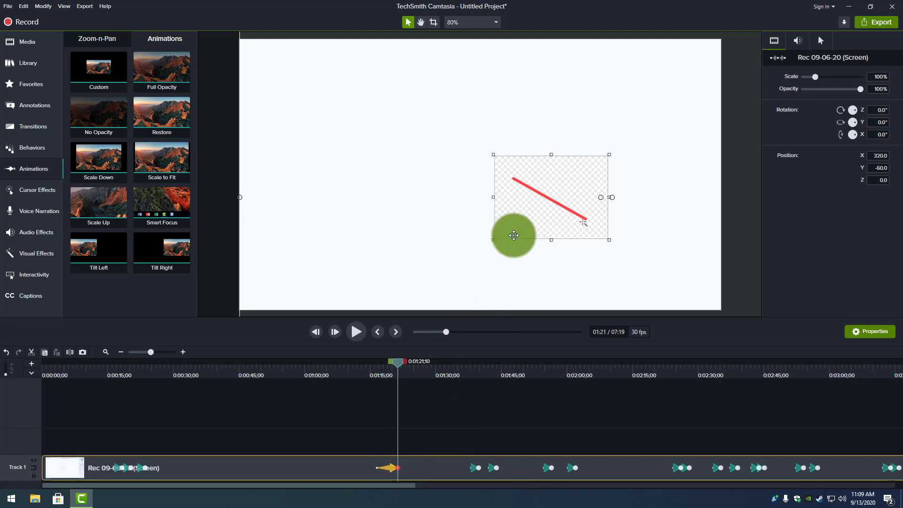
pyautogui.moveTo(400, 362)
pyautogui.mouseDown()
pyautogui.moveTo(374, 359)
pyautogui.moveTo(400, 359)
pyautogui.mouseUp()
pyautogui.click(403, 466)
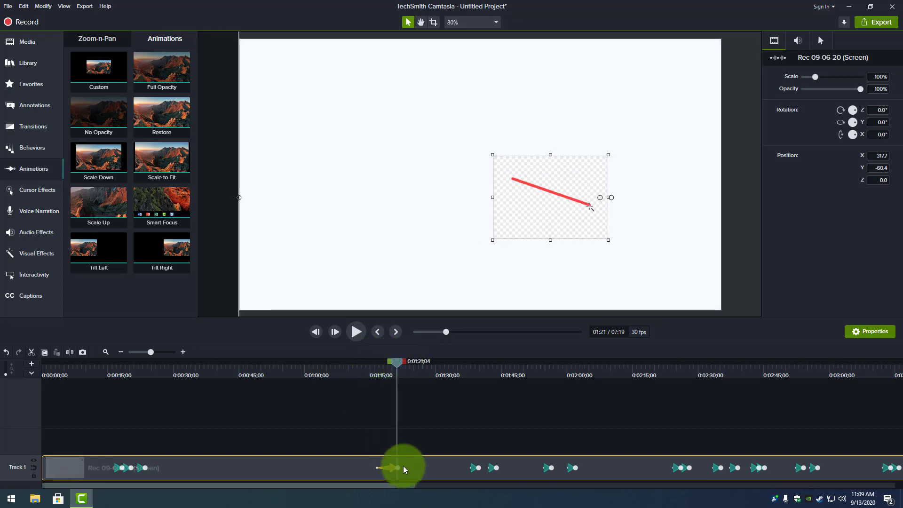
pyautogui.click(398, 468)
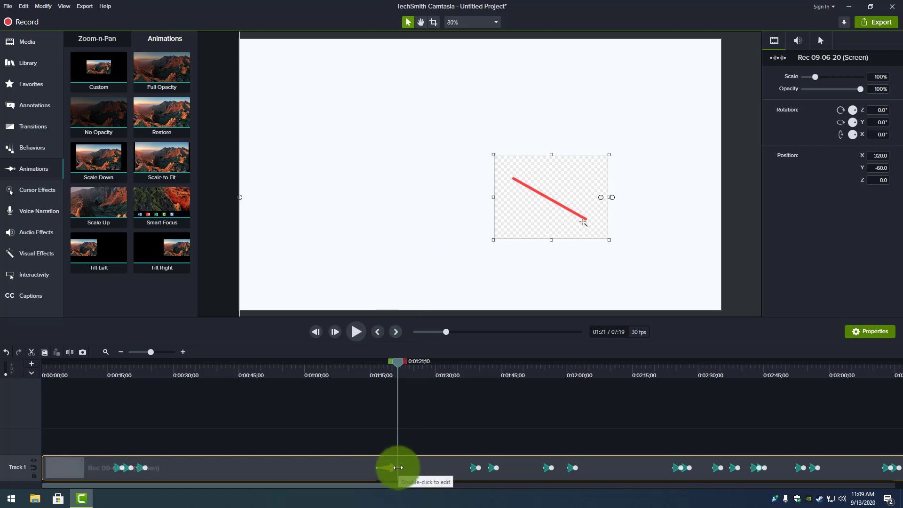
pyautogui.click(398, 467)
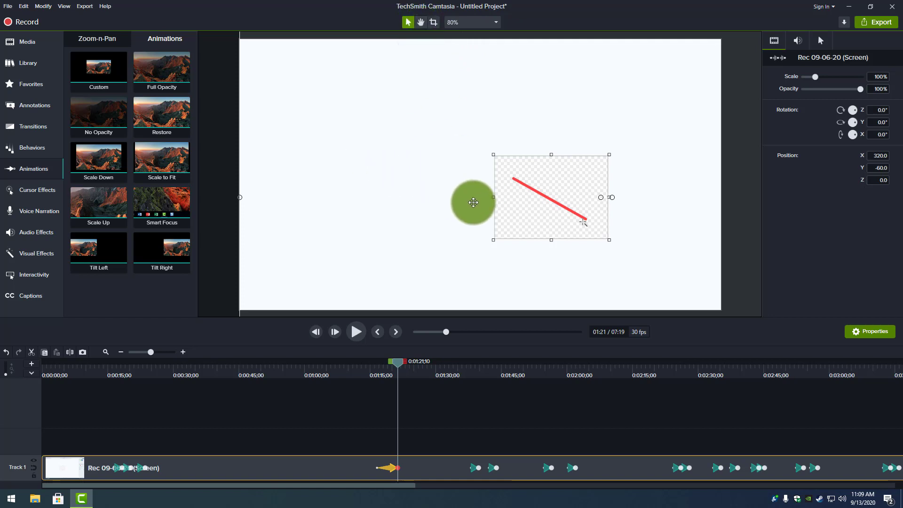
# Step: Reposition the recording at the animation's end point to X 118.7, Y -27.5, and scrub the timeline to review the pan
pyautogui.click(473, 203)
pyautogui.moveTo(473, 203); pyautogui.dragTo(398, 190)
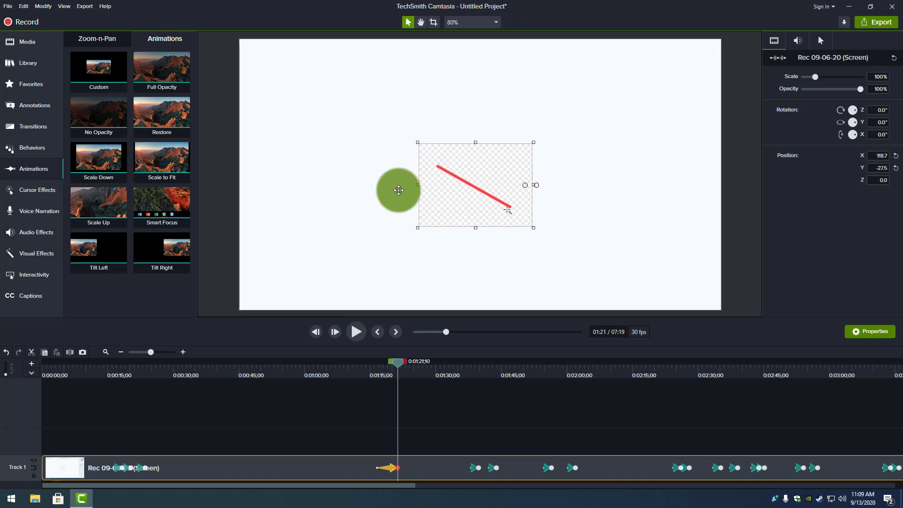
pyautogui.click(397, 365)
pyautogui.moveTo(396, 365)
pyautogui.mouseDown()
pyautogui.moveTo(360, 361)
pyautogui.moveTo(404, 369)
pyautogui.mouseUp()
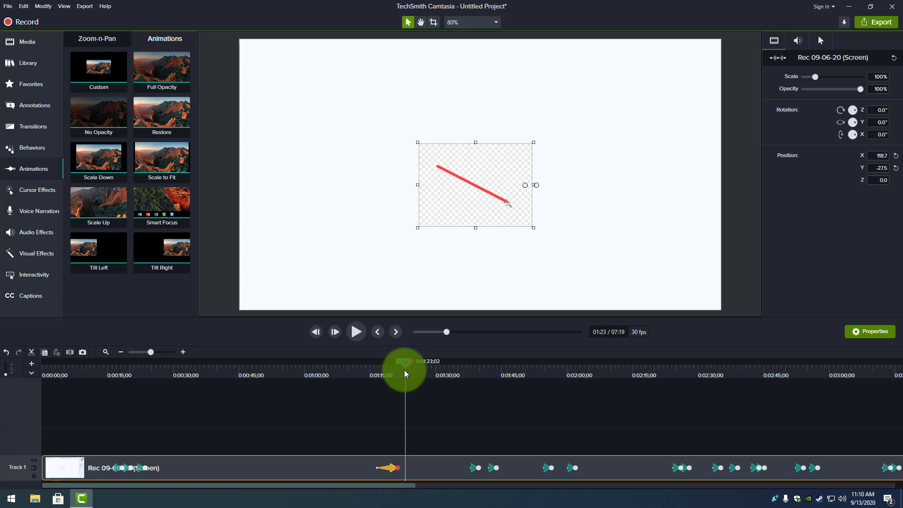
pyautogui.moveTo(407, 365); pyautogui.dragTo(41, 376)
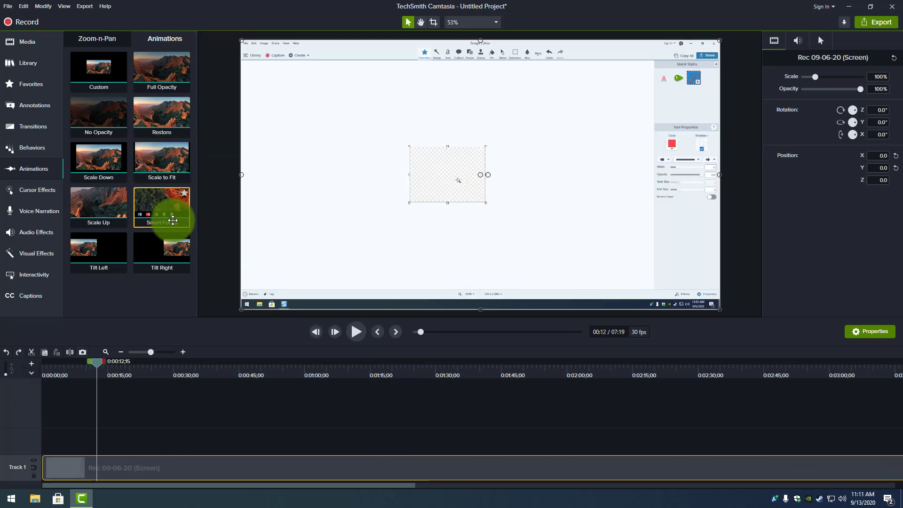
# Step: Try to apply Smart Focus to the Track 1 clip and change the canvas dimensions to 720p HD (1280x720)
pyautogui.moveTo(169, 207); pyautogui.dragTo(241, 473)
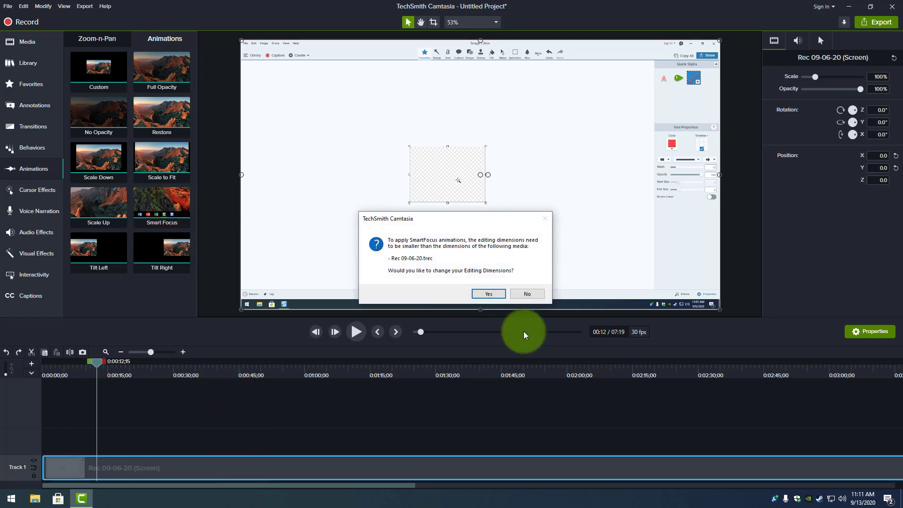
pyautogui.click(502, 294)
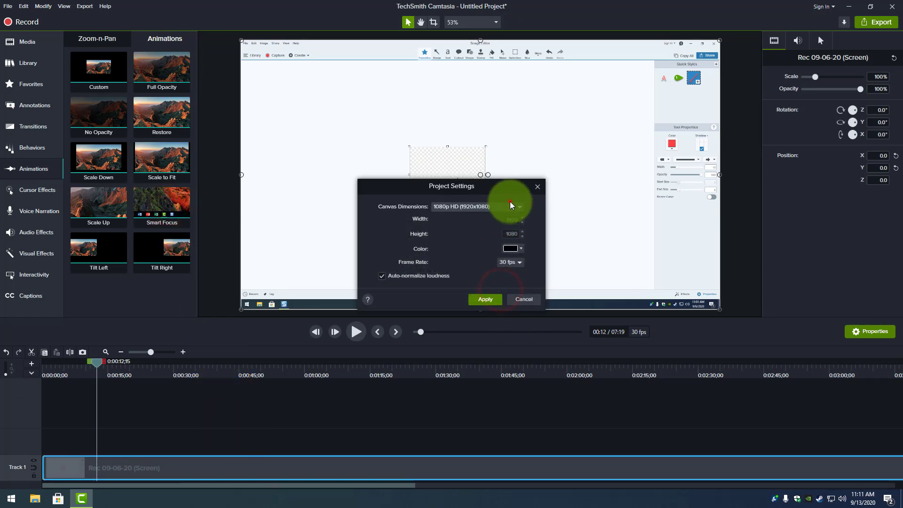
pyautogui.click(511, 205)
pyautogui.click(467, 242)
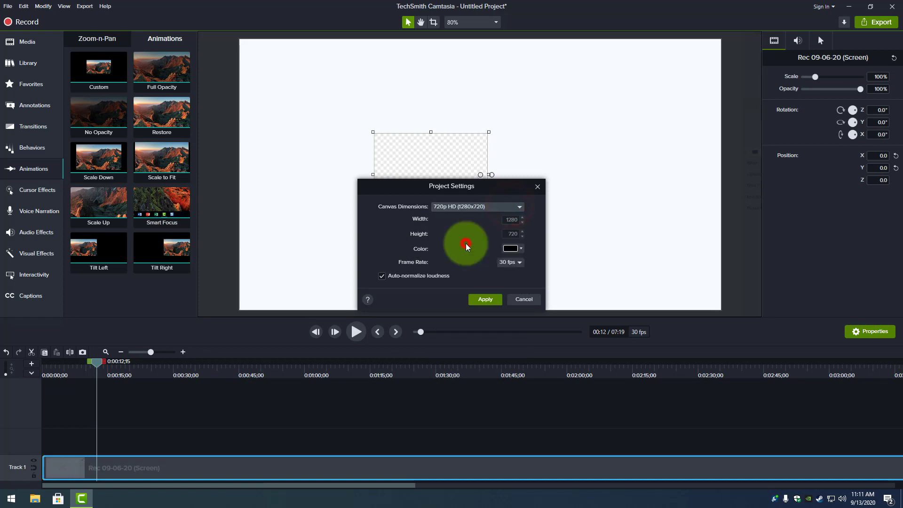
pyautogui.click(482, 301)
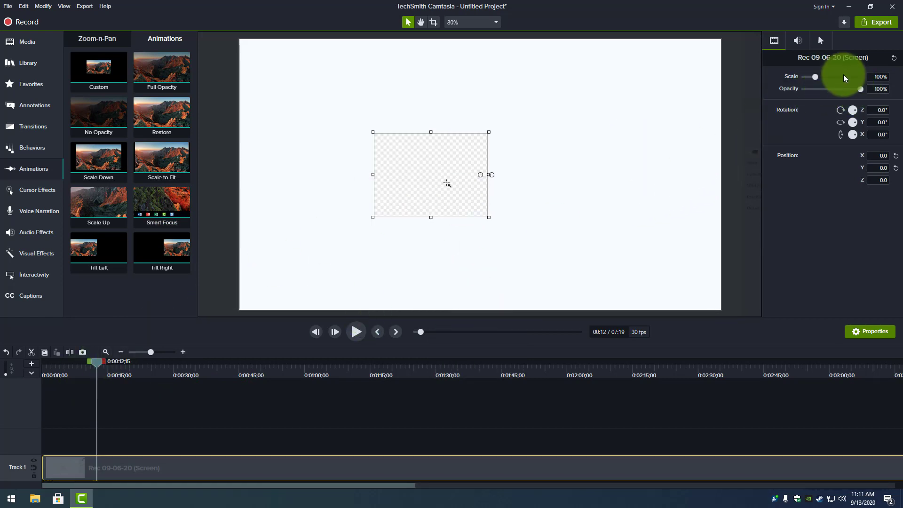
# Step: Scale the recording down to 66.7% and center it at X 0, Y 0 so that it fills the canvas exactly
pyautogui.moveTo(630, 127); pyautogui.dragTo(686, 161)
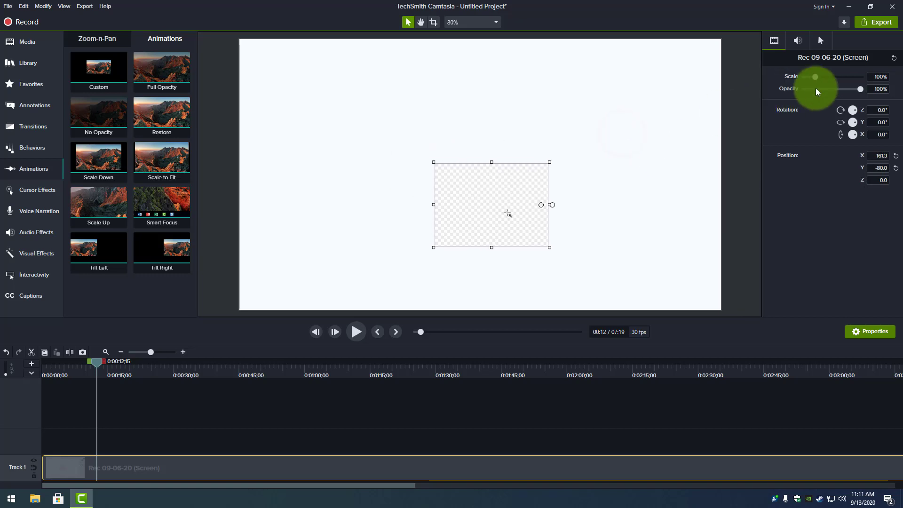
pyautogui.moveTo(816, 77); pyautogui.dragTo(812, 77)
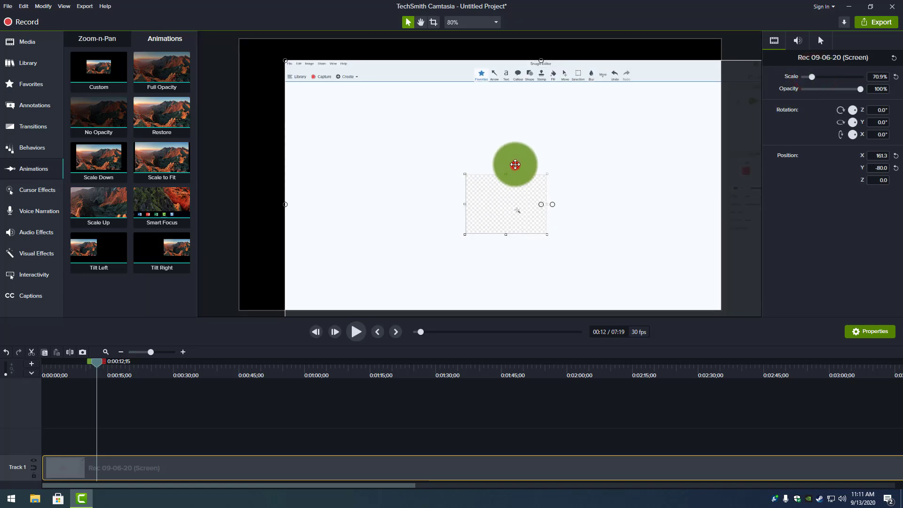
pyautogui.moveTo(516, 162); pyautogui.dragTo(472, 143)
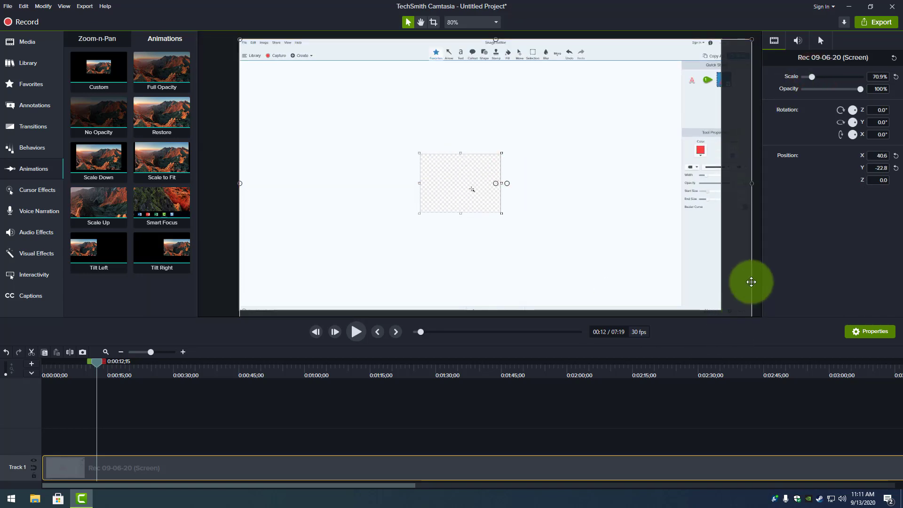
pyautogui.scroll(-2, 744, 226)
pyautogui.scroll(-1, 745, 226)
pyautogui.moveTo(649, 270); pyautogui.dragTo(633, 262)
# Step: Apply Smart Focus to the Track 1 clip with the playhead at 0:00:08;03, and preview the first animations up to 0:00:23;24
pyautogui.moveTo(96, 361); pyautogui.dragTo(77, 359)
pyautogui.moveTo(172, 201); pyautogui.dragTo(157, 470)
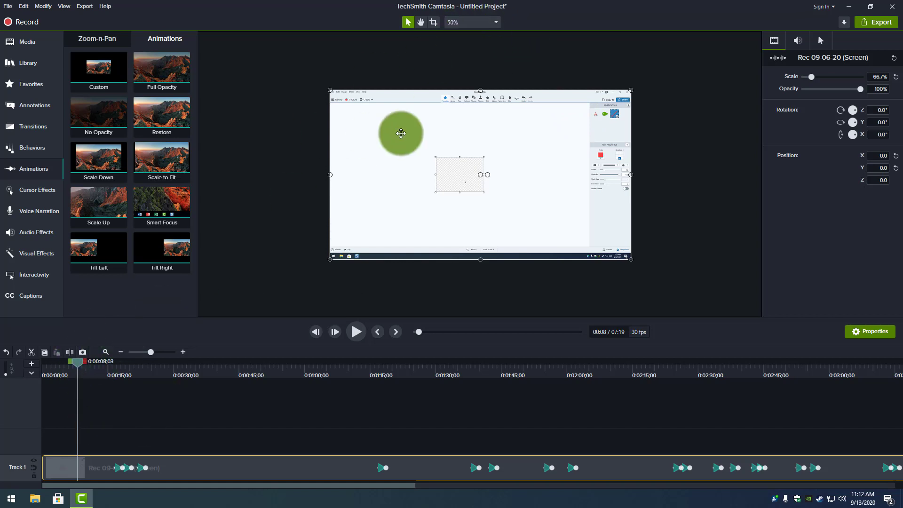
pyautogui.moveTo(73, 359); pyautogui.dragTo(144, 373)
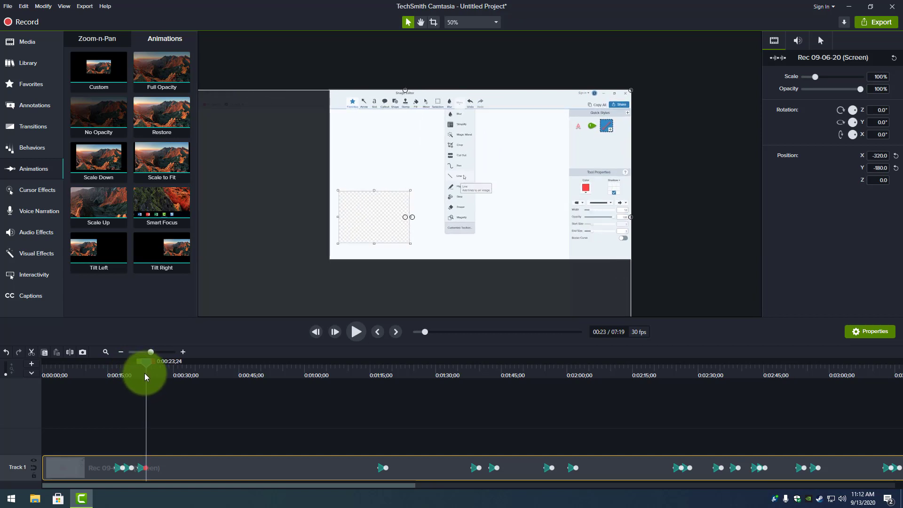